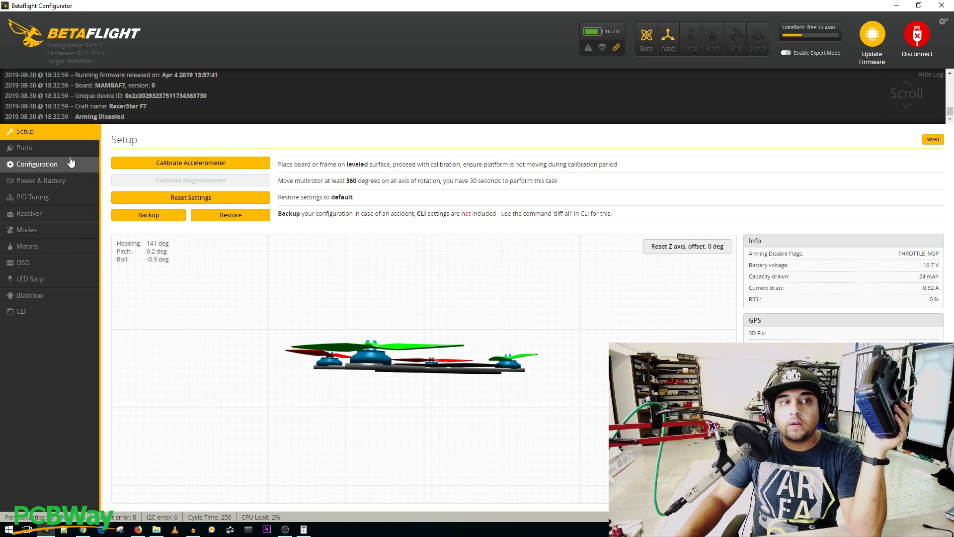
Open the receiver settings and check how the channel bars and model preview respond to the transmitter
left_click(65, 212)
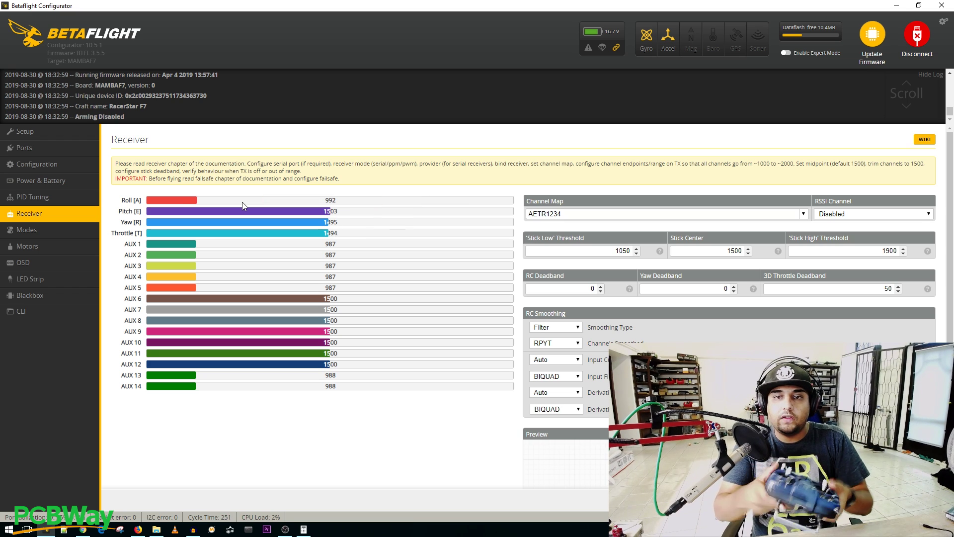
scroll(741, 305, "down", 4)
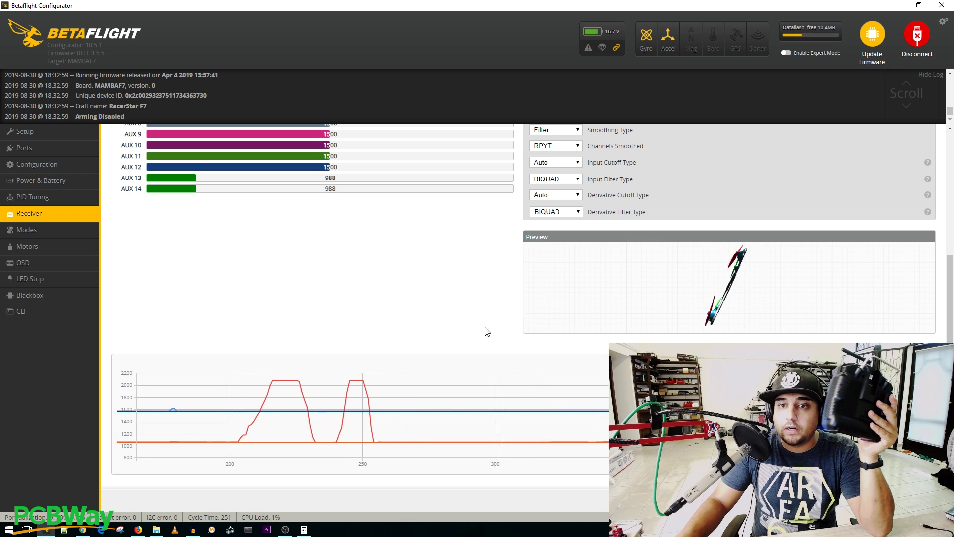
scroll(456, 337, "up", 4)
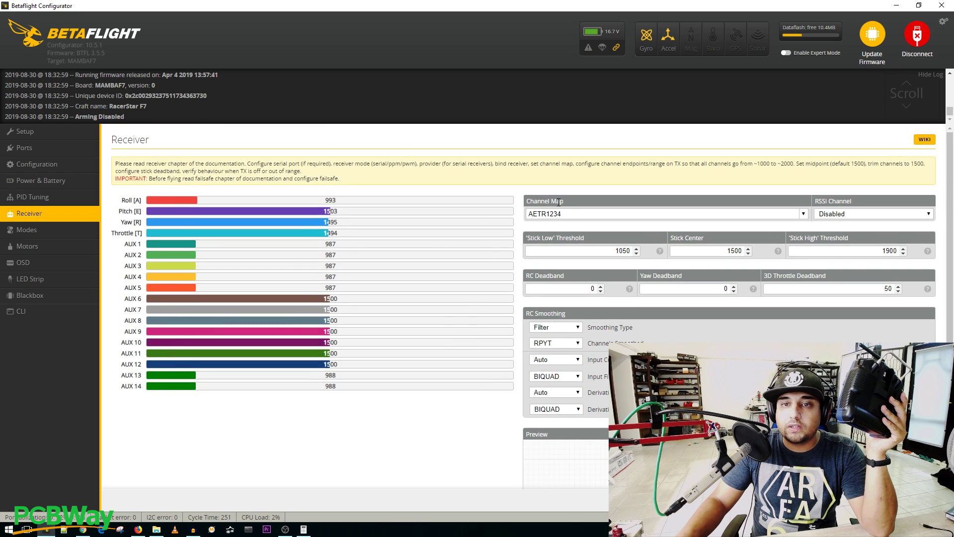
Set the channel map to Spektrum / Graupner / JR (TAER1234), save it and check the receiver preview
left_click(804, 214)
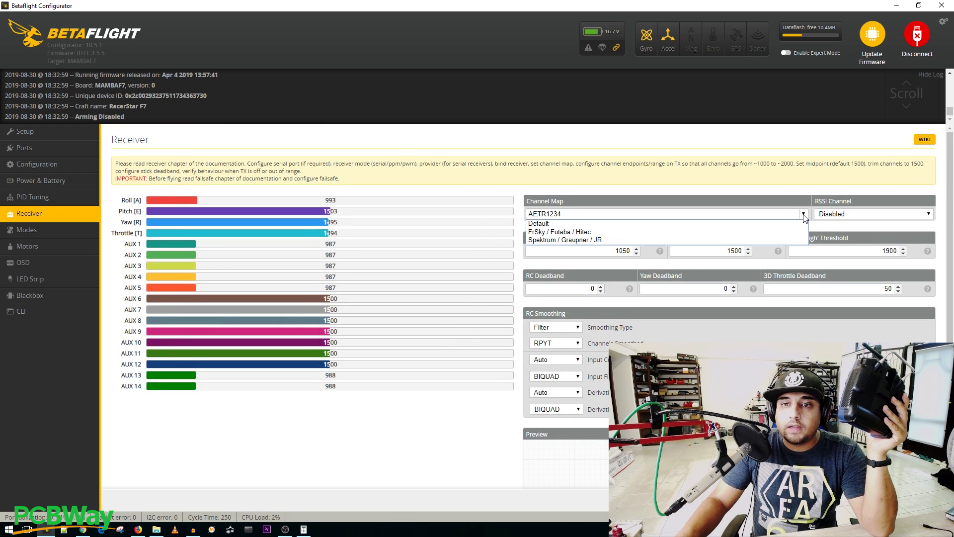
left_click(632, 232)
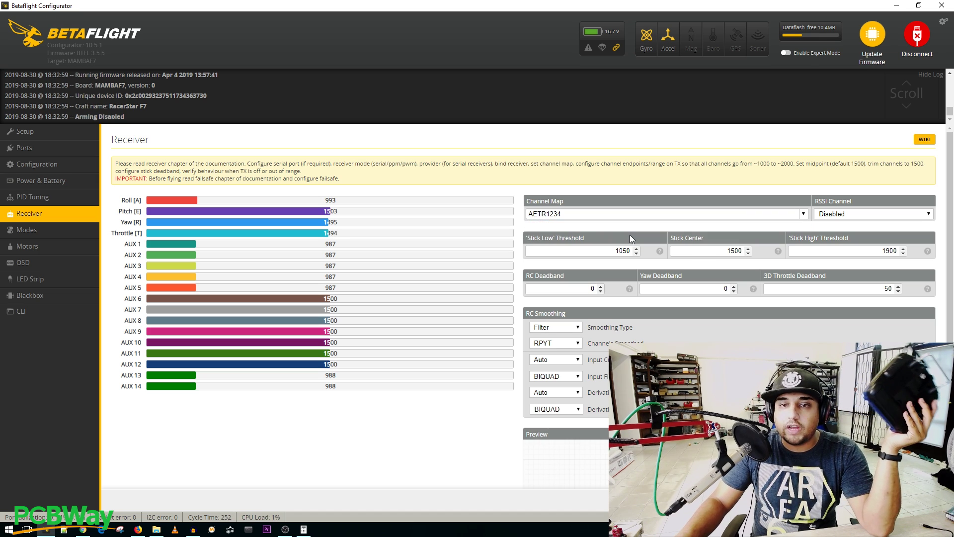
left_click(803, 214)
scroll(790, 302, "down", 4)
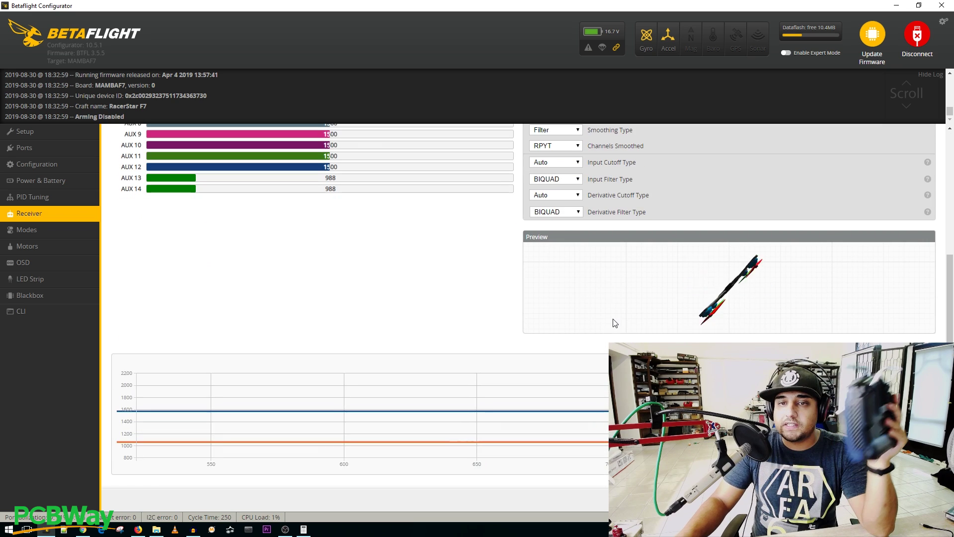
scroll(790, 302, "up", 4)
left_click(803, 214)
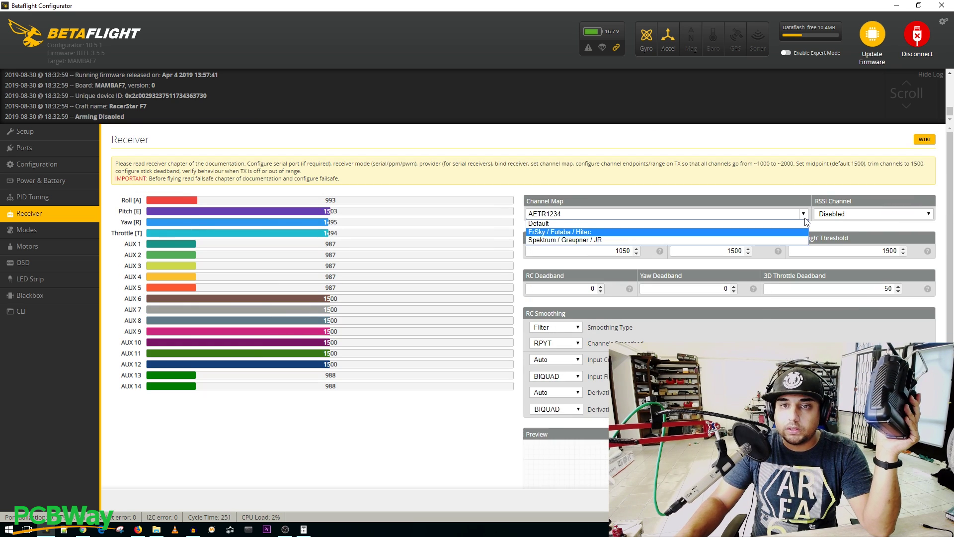
left_click(780, 239)
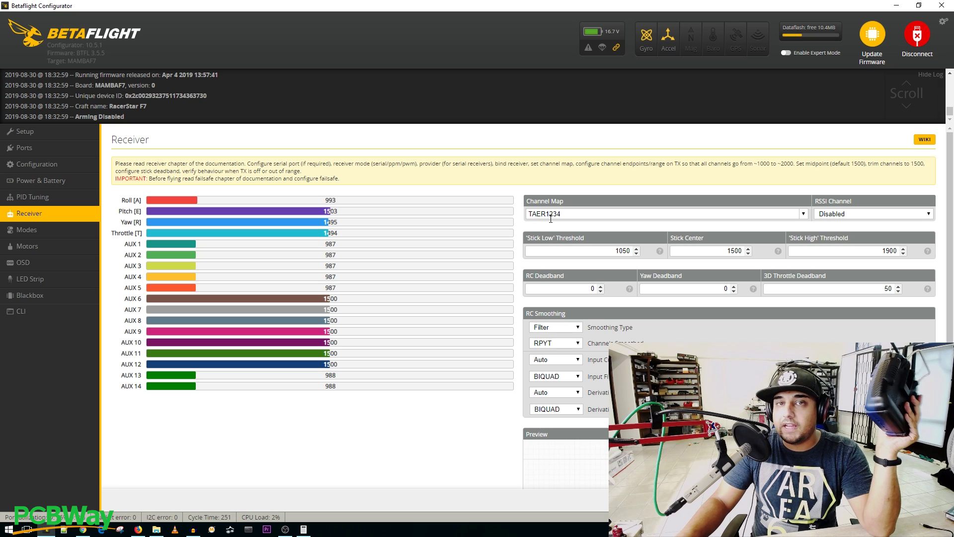
scroll(453, 341, "down", 1)
scroll(453, 341, "down", 3)
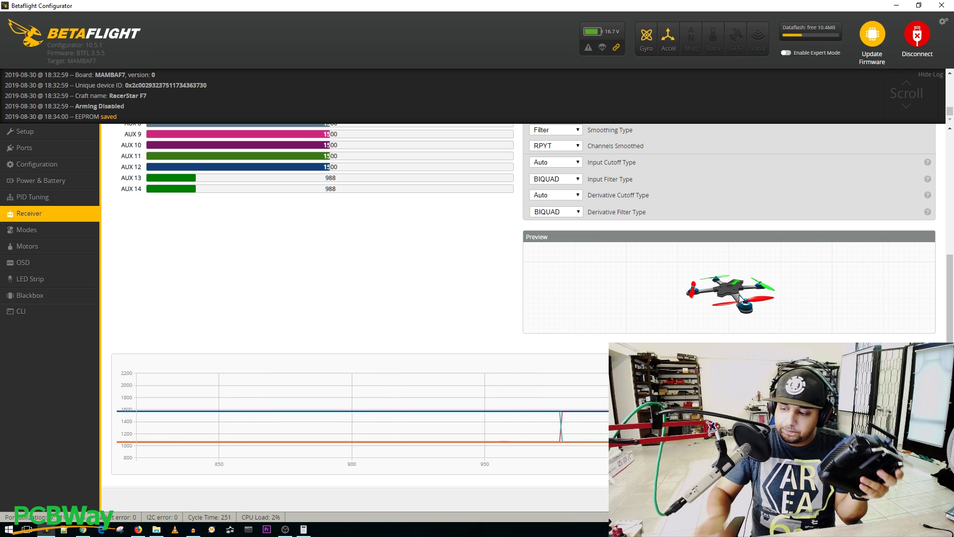
scroll(562, 344, "up", 4)
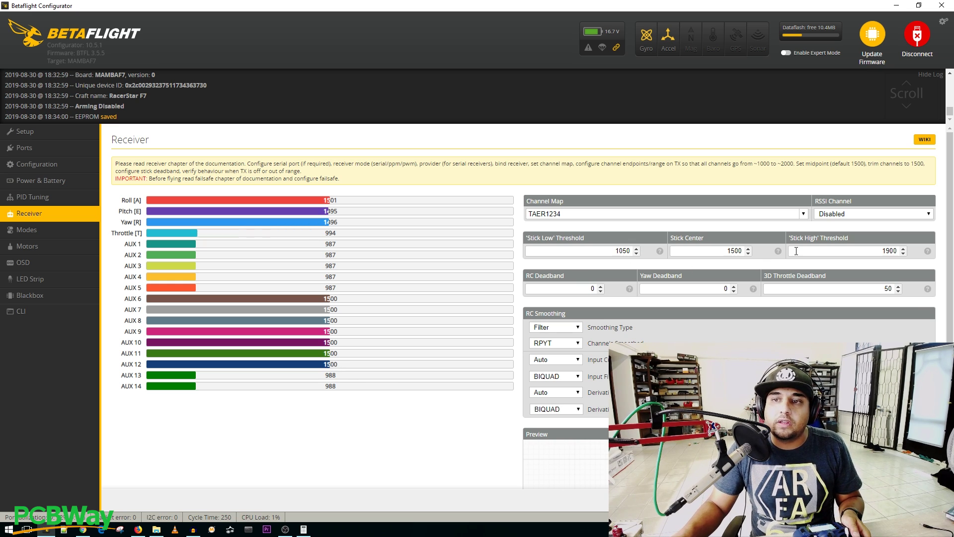
left_click(862, 214)
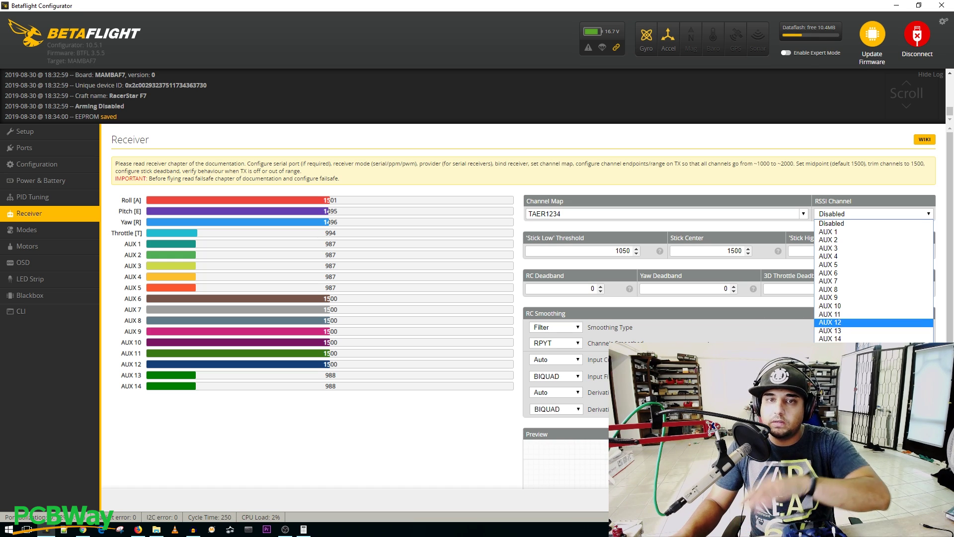
left_click(538, 380)
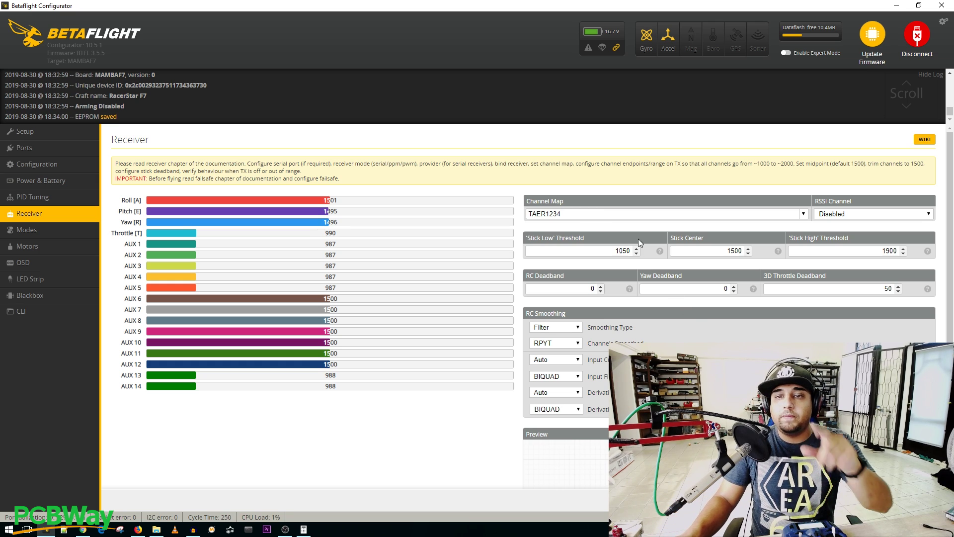
Switch the channel map to AETR1234 and save it, and restore and save the Spektrum / Graupner / JR map
left_click(803, 215)
left_click(791, 225)
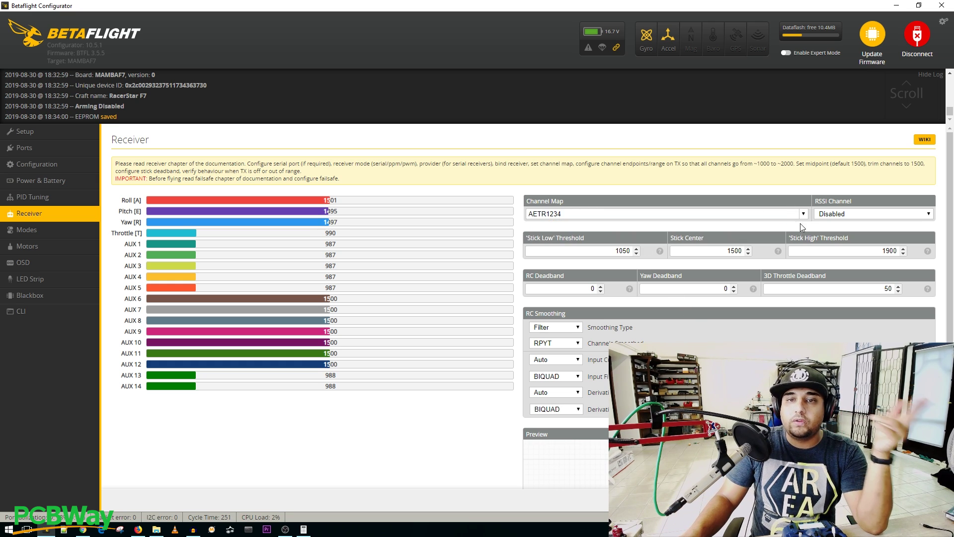
left_click(803, 213)
left_click(776, 240)
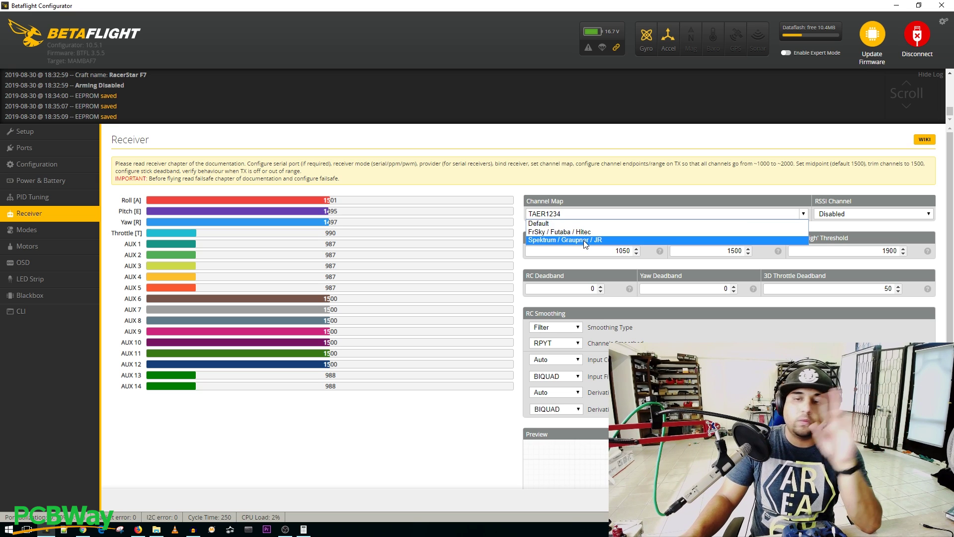
left_click(575, 190)
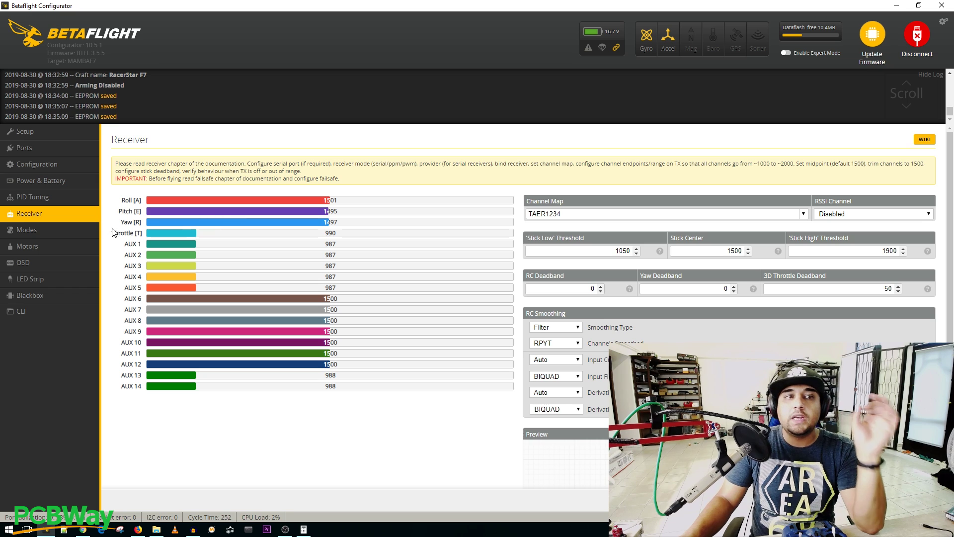
Add an ARM mode range on AUX 1 spanning 1700 to 2100 and save it
left_click(68, 234)
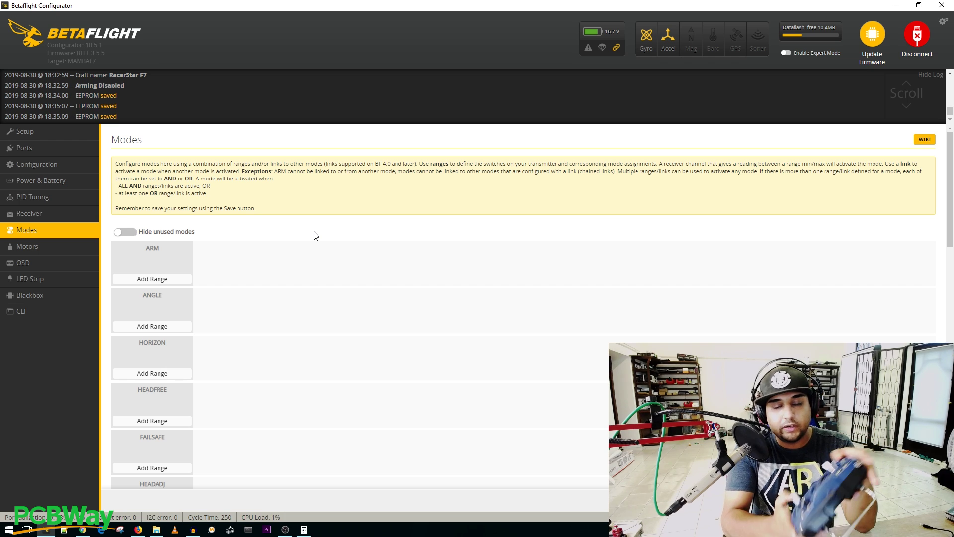
left_click(30, 213)
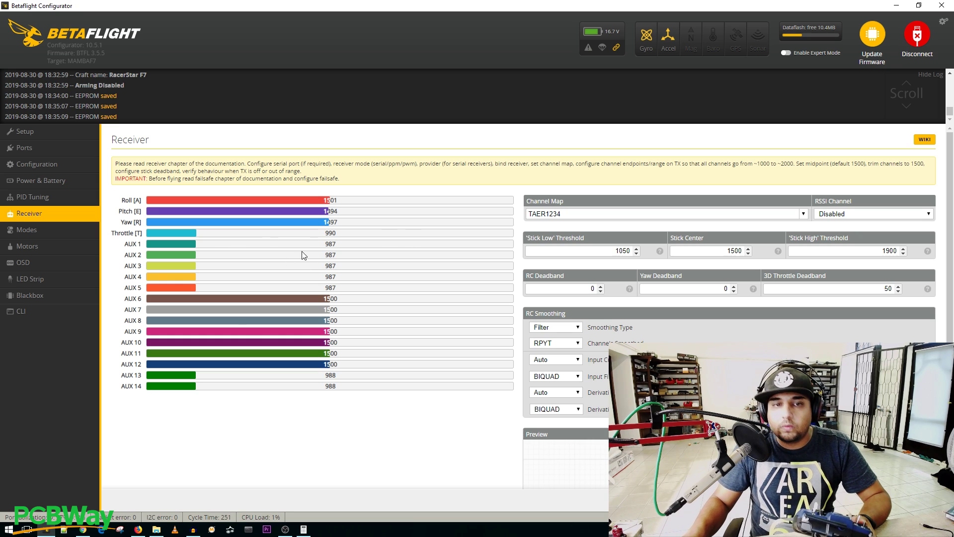
left_click(74, 233)
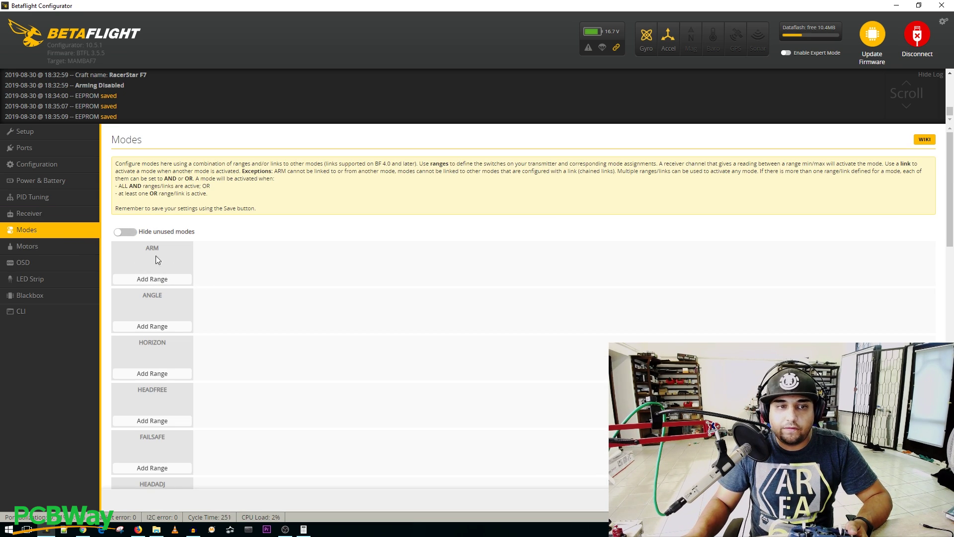
left_click(158, 279)
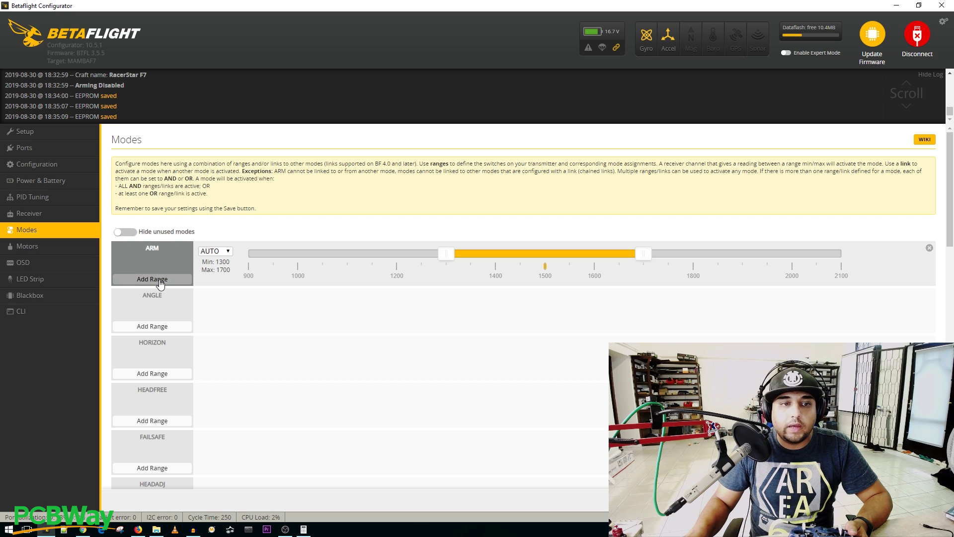
left_click(227, 253)
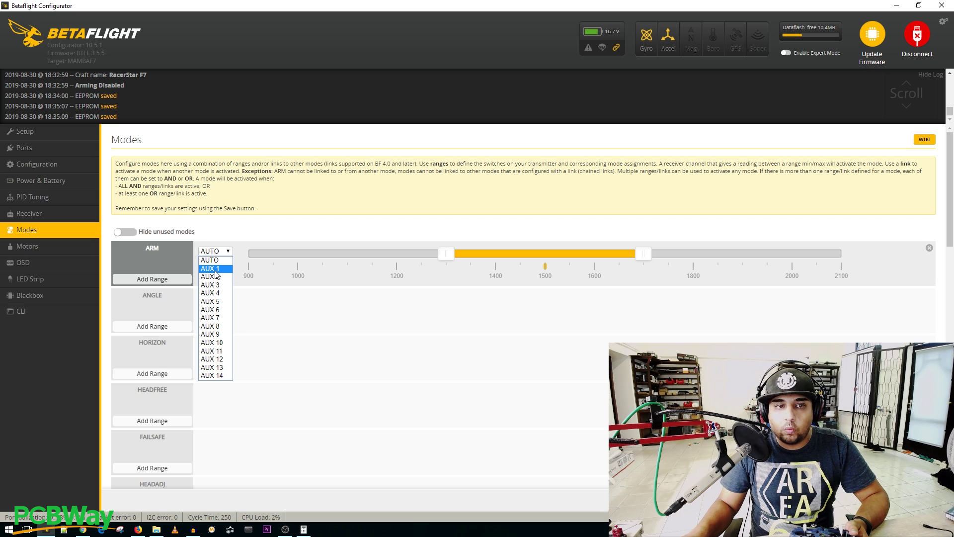
left_click(215, 271)
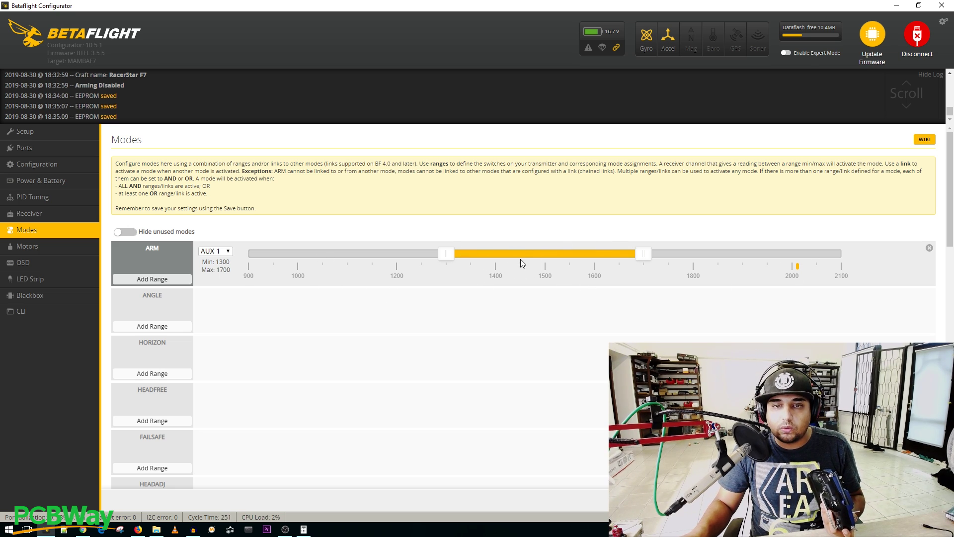
left_click_drag(511, 252, 734, 256)
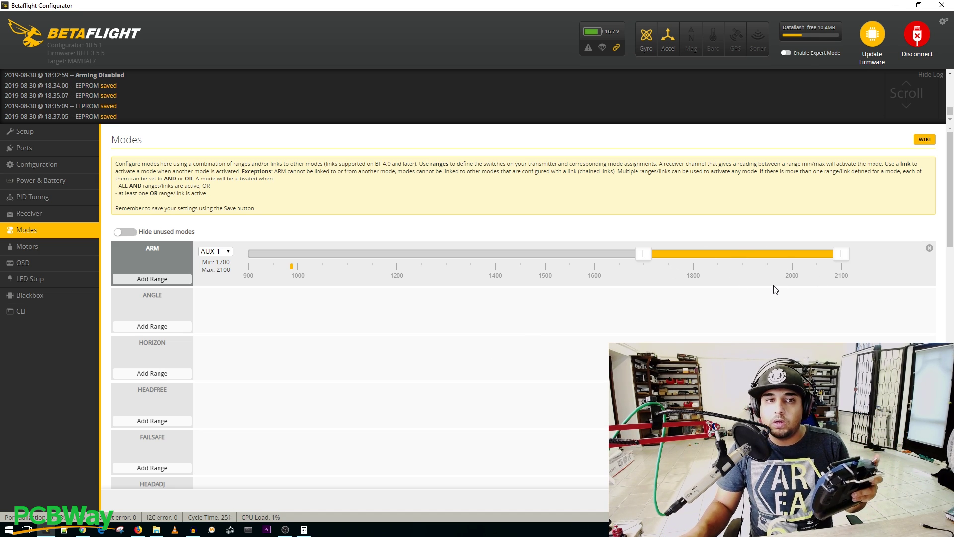
Add an ANGLE mode range on AUX 2 spanning 900 to 1300 and save it
scroll(449, 338, "down", 1)
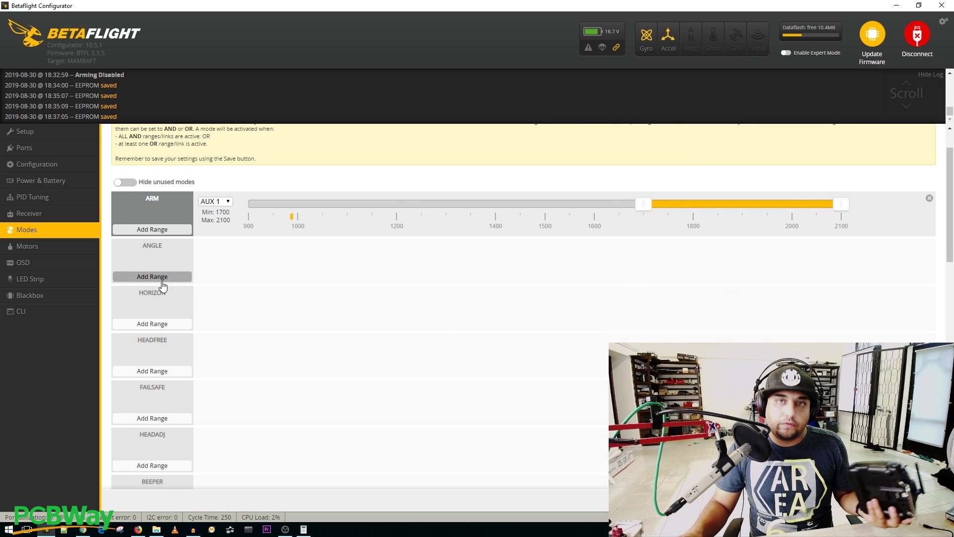
left_click(162, 279)
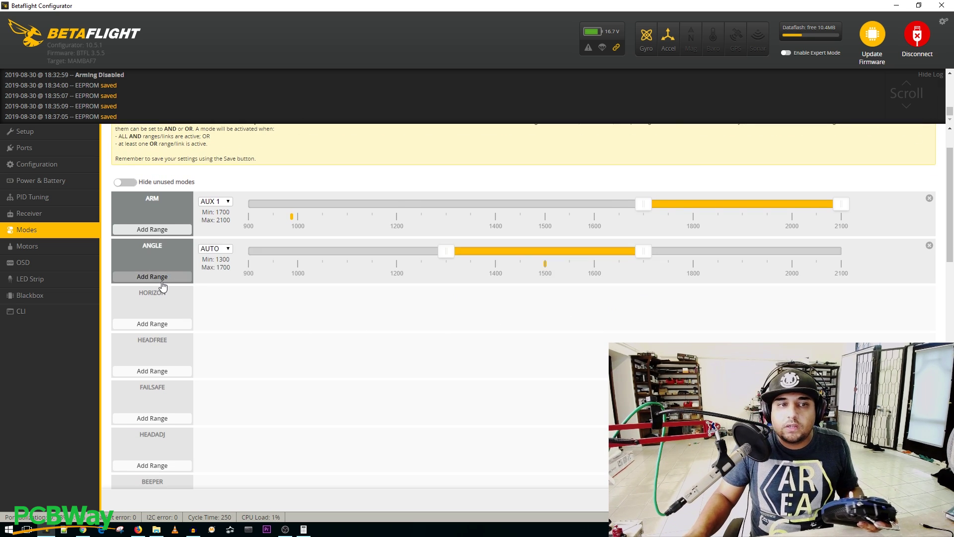
left_click(228, 249)
left_click(214, 274)
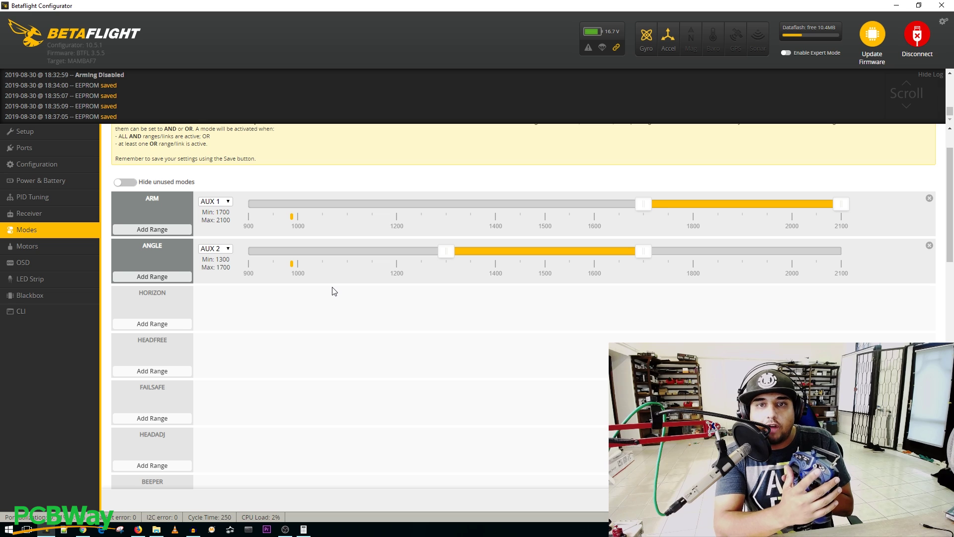
left_click_drag(544, 253, 341, 256)
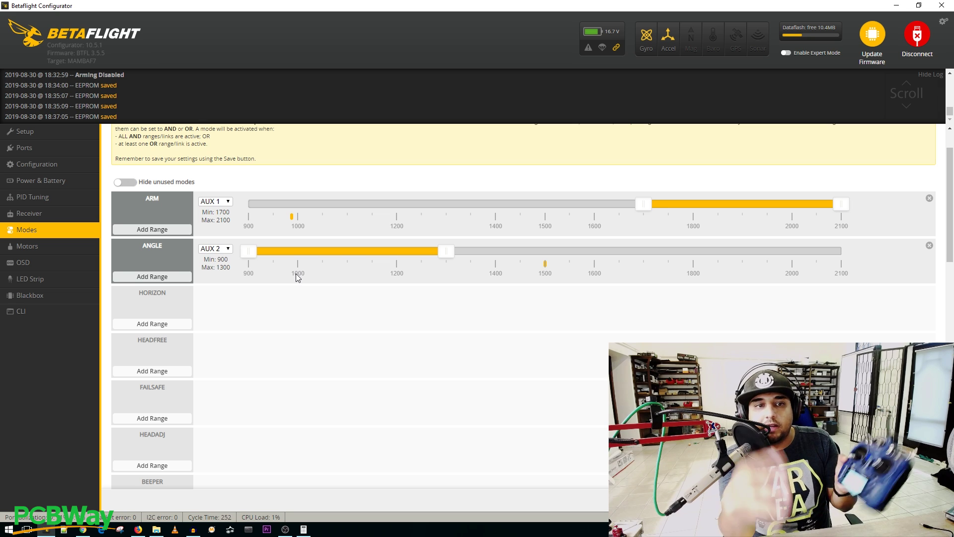
Add a BEEPER mode range on AUX 3 at the high end of the channel scale and save it
scroll(326, 375, "down", 4)
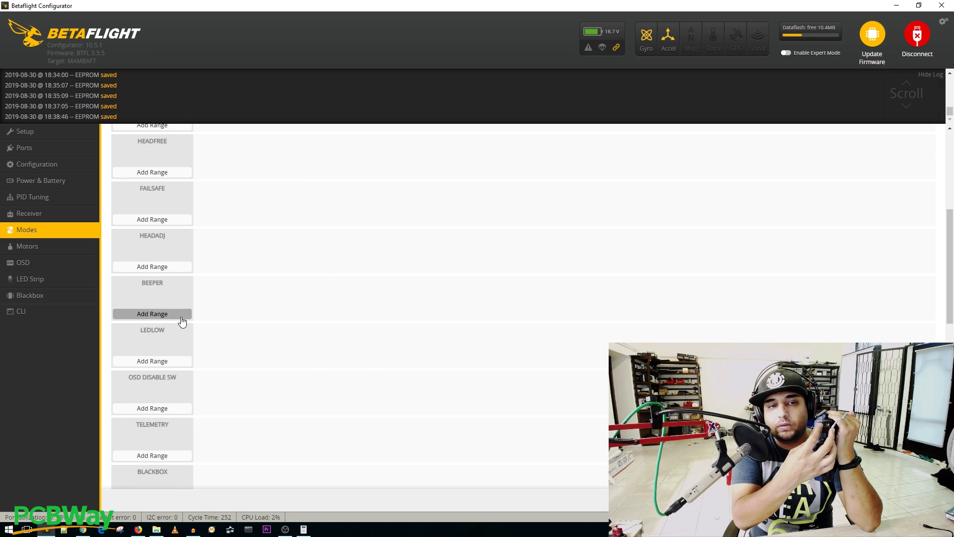
left_click(182, 318)
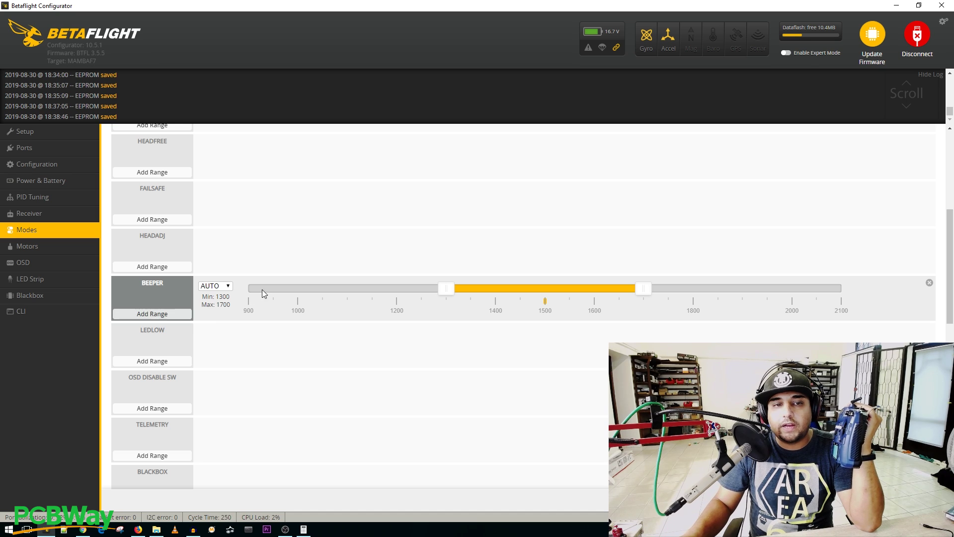
left_click(221, 286)
left_click(210, 320)
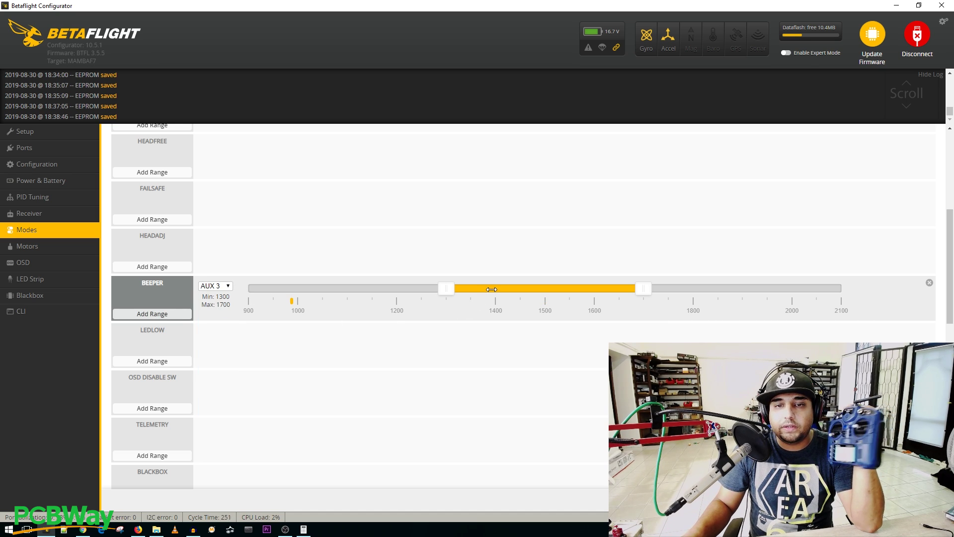
left_click_drag(512, 289, 799, 295)
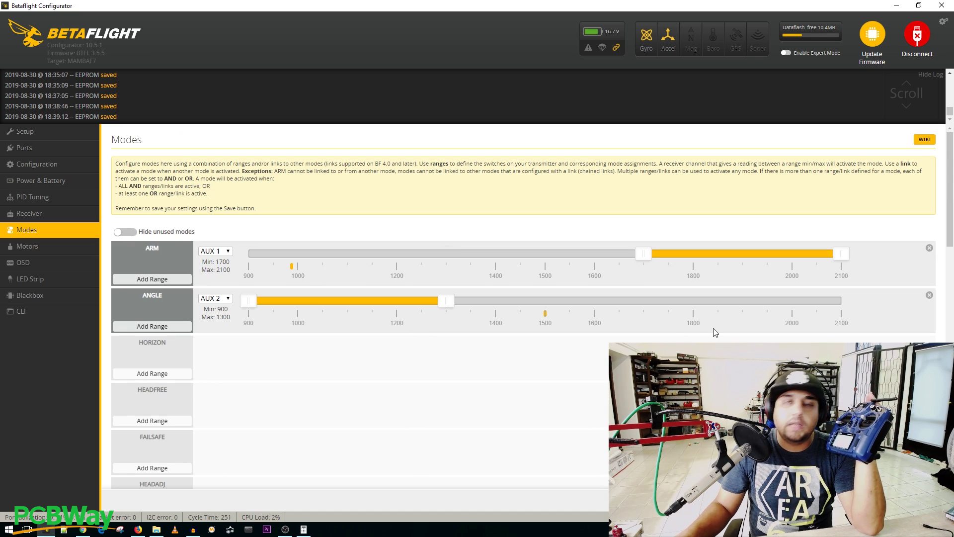
Return to the receiver settings to check the AUX channels
left_click(79, 215)
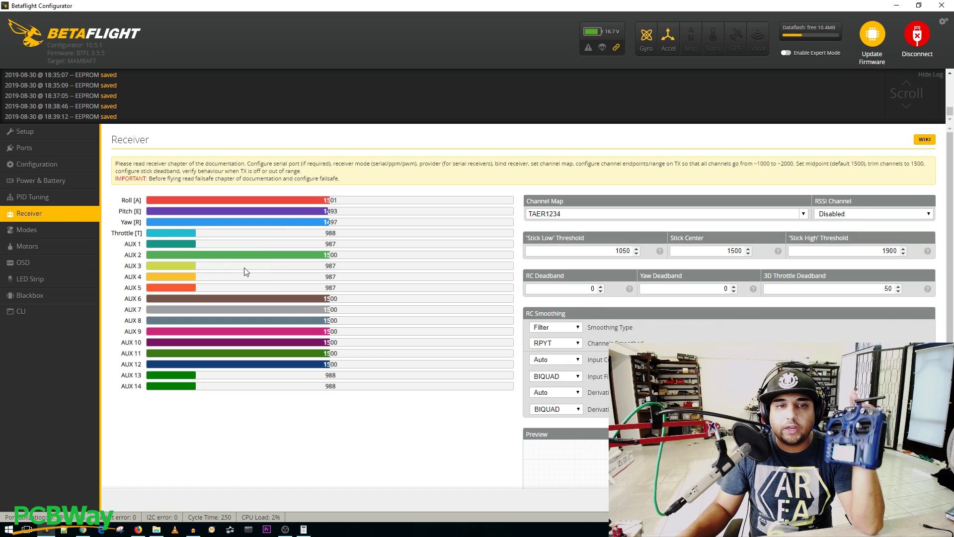